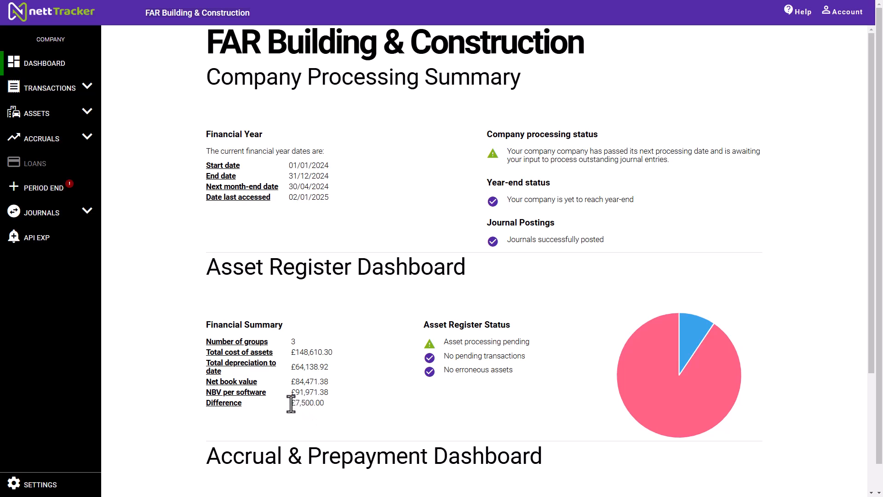
Highlight the Difference amount in the Asset Register Dashboard's Financial Summary
left_click_drag(291, 403, 319, 413)
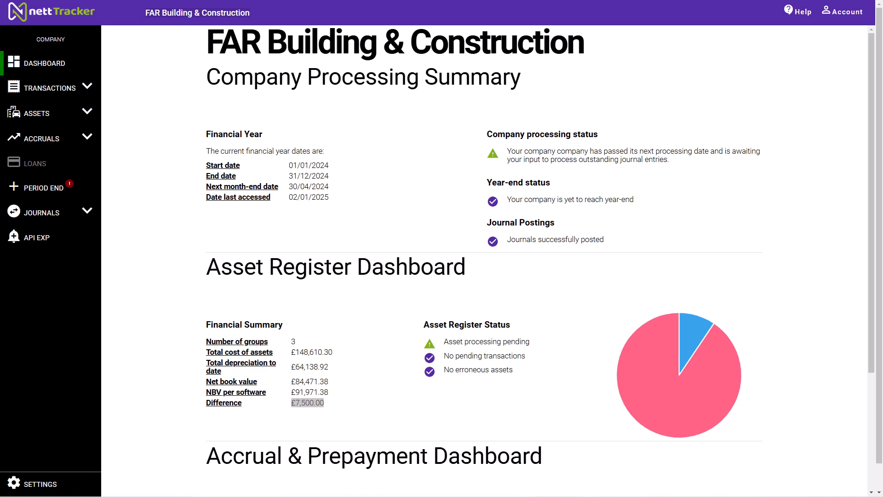
Open the Asset Register section of the company settings and go through it to the Automation Settings
left_click(28, 486)
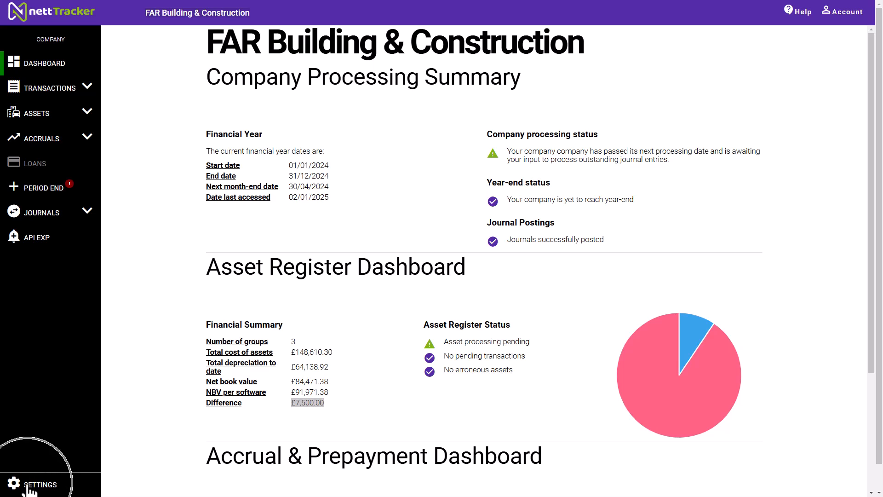
left_click(27, 485)
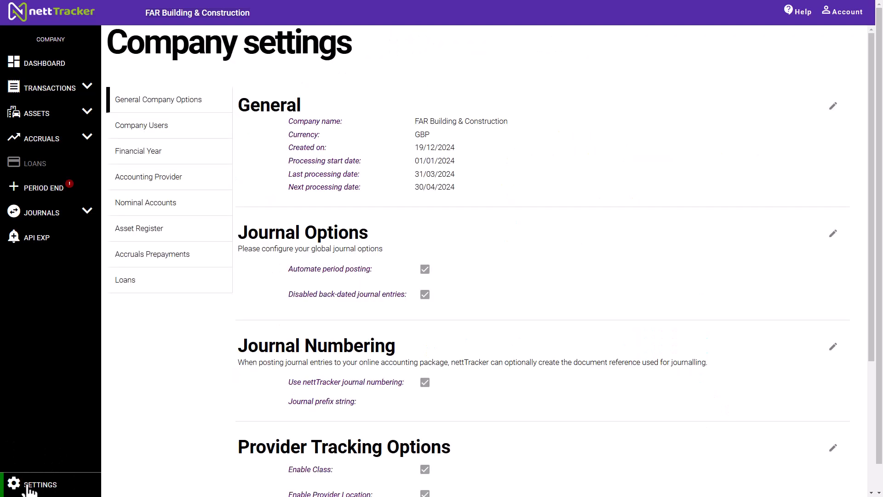
left_click(155, 232)
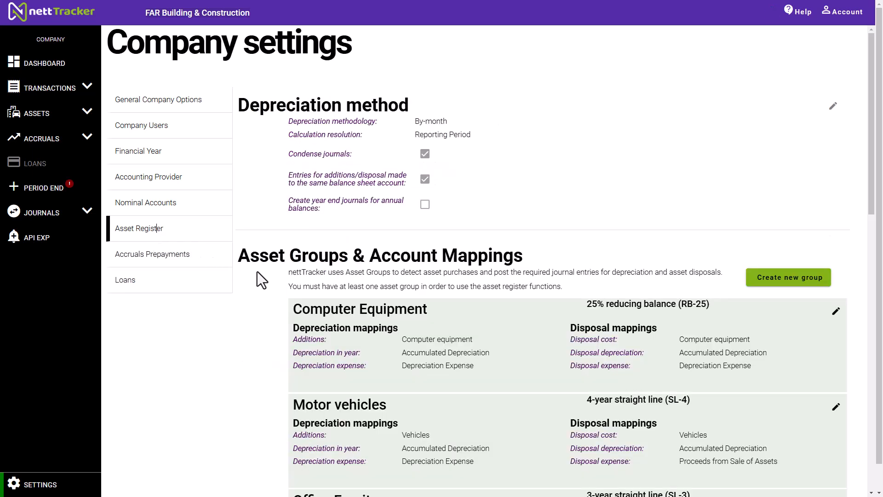
scroll(257, 276, "down", 3)
scroll(257, 272, "down", 6)
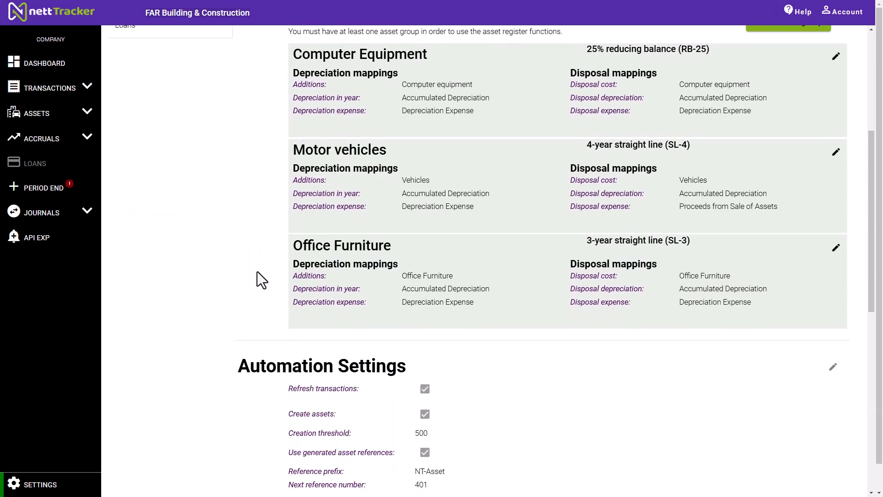
left_click(256, 272)
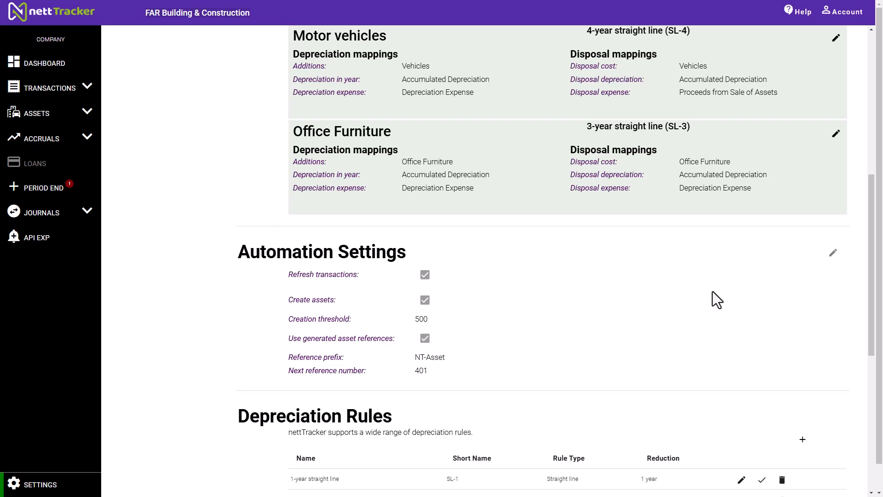
Edit the Automation Settings with refresh transactions, create assets and generated references enabled and a creation threshold of 500, and save them
left_click(831, 254)
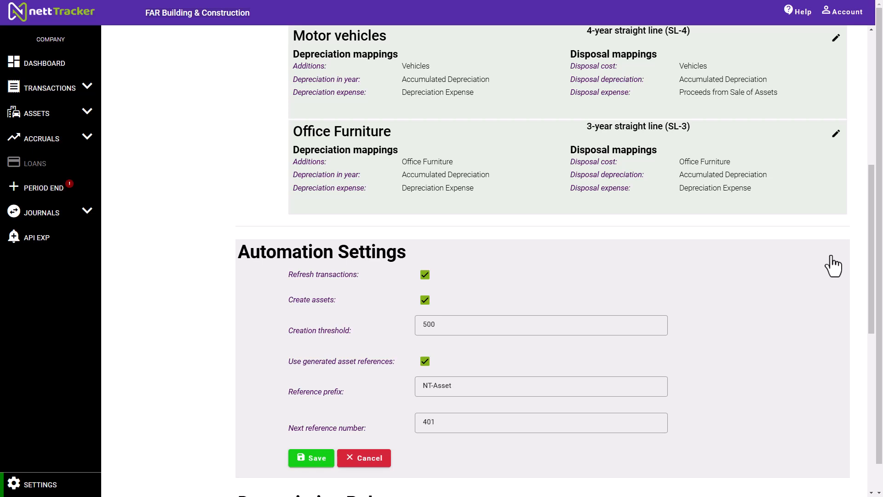
left_click(429, 279)
left_click(425, 304)
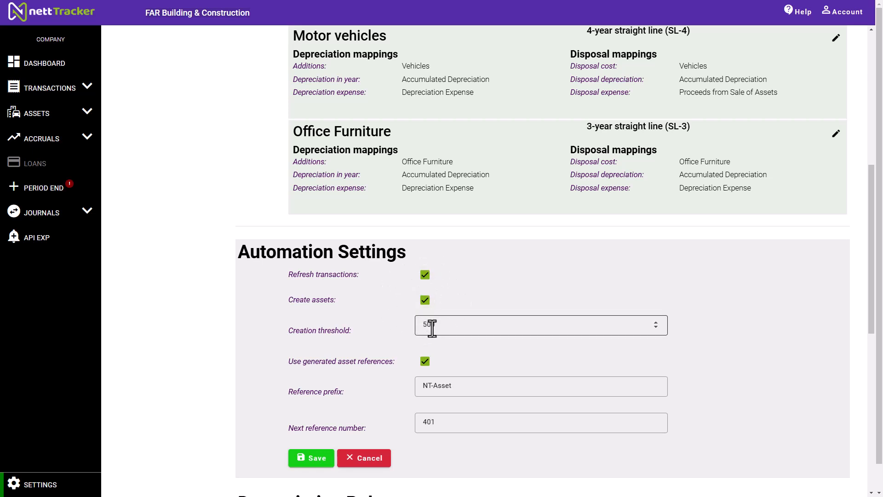
left_click(432, 328)
type("0")
left_click(433, 327)
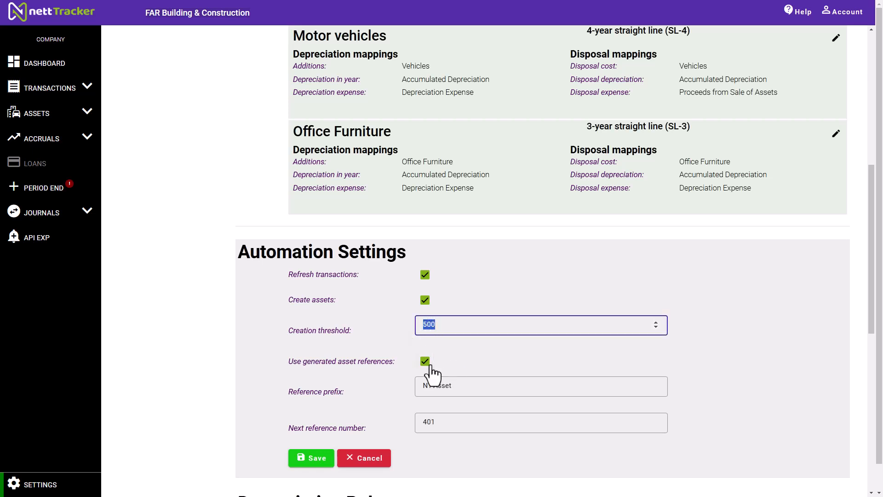
left_click(425, 364)
left_click(313, 459)
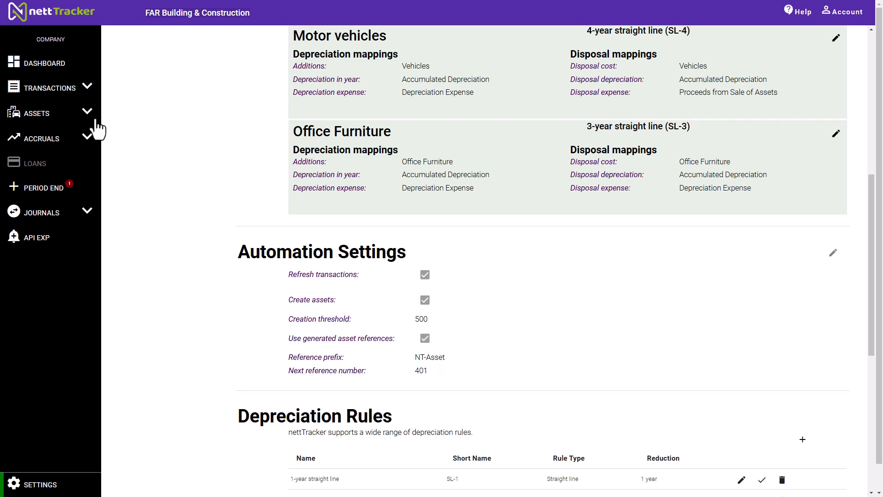
Refresh the transaction data from the accounting software and acknowledge the completed refresh
left_click(86, 91)
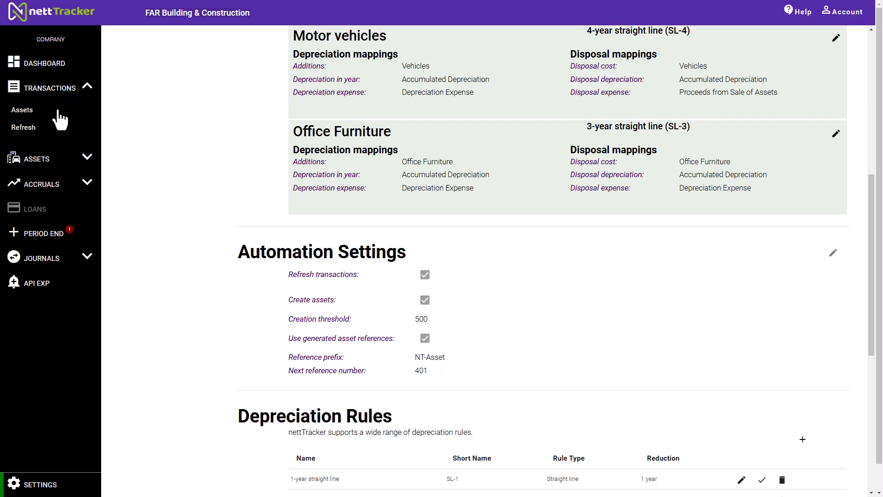
left_click(31, 131)
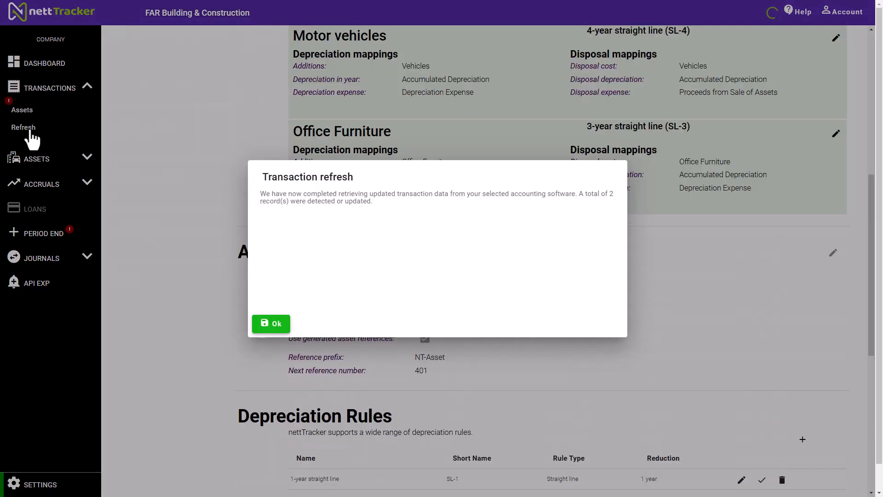
left_click(271, 323)
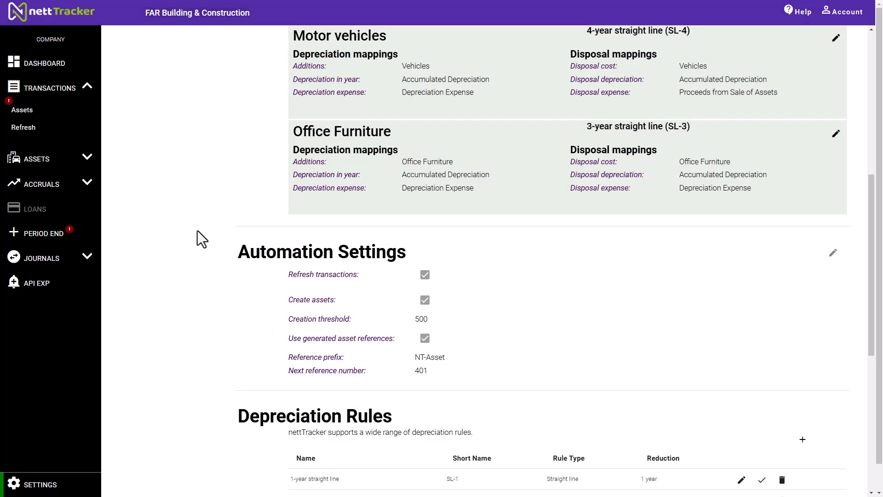
Open the pending asset transactions and check the date and amount of the office furniture purchases
left_click(29, 112)
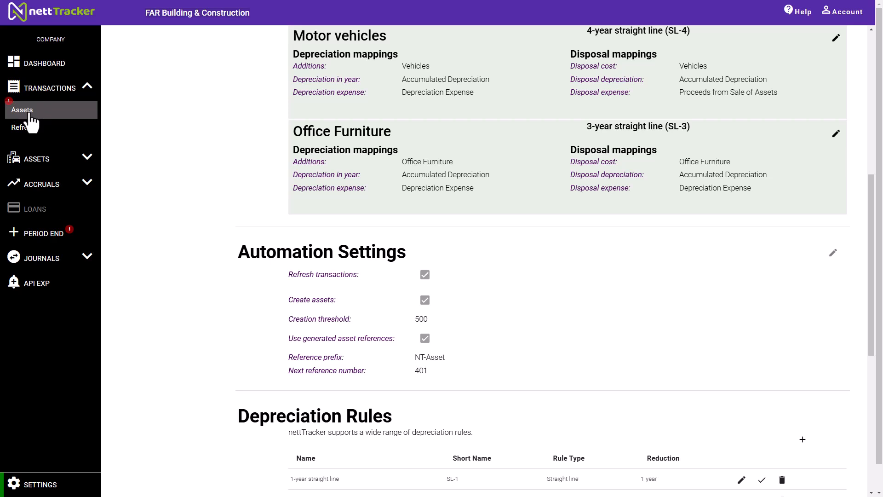
left_click(29, 117)
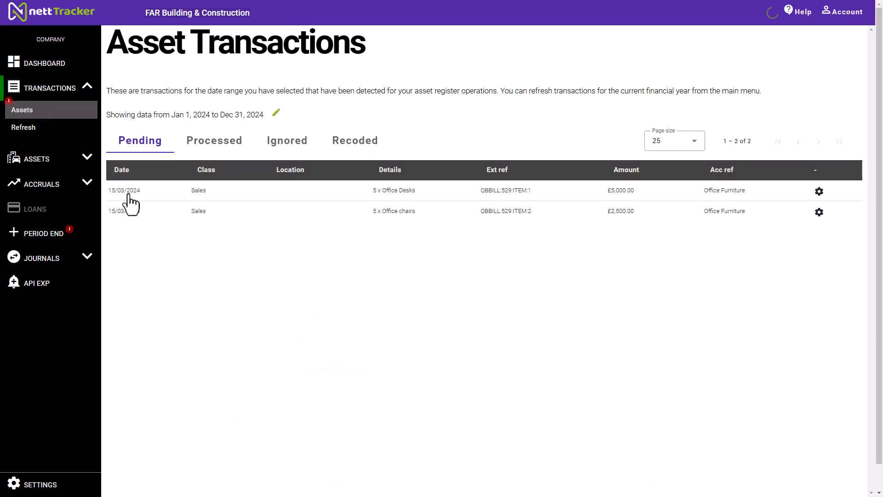
left_click(142, 146)
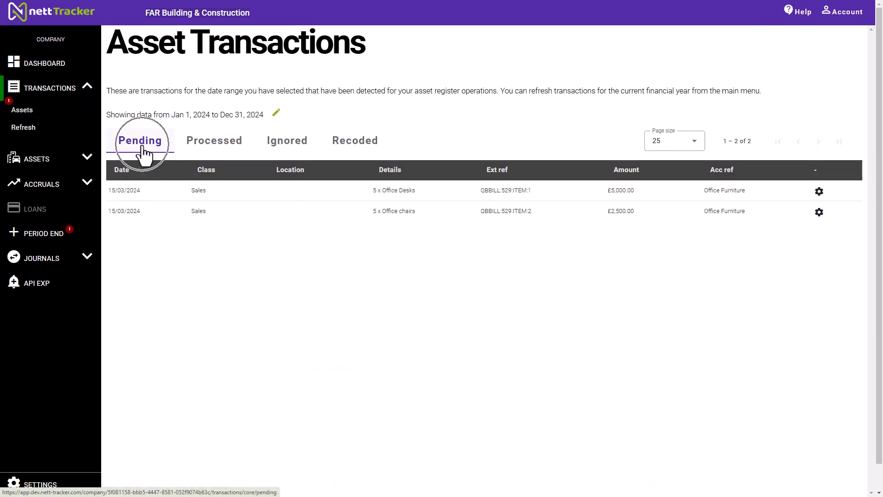
left_click(142, 145)
left_click(142, 146)
left_click(142, 145)
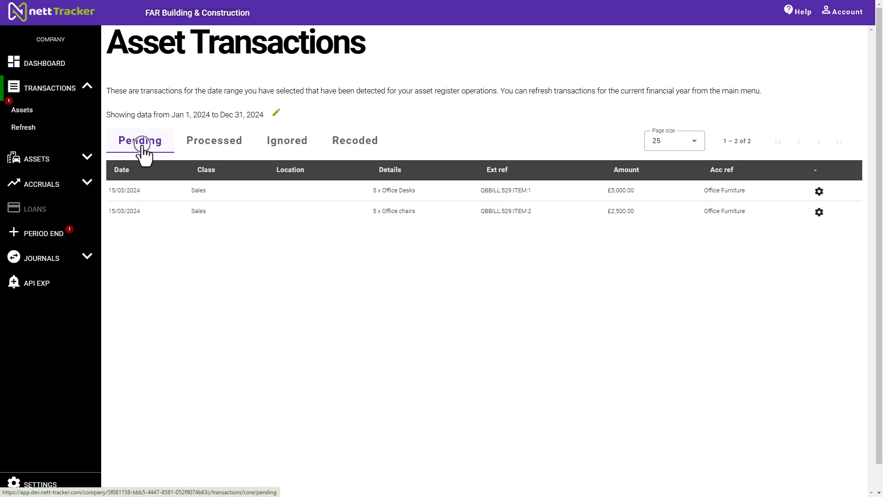
left_click(137, 192)
left_click(137, 192)
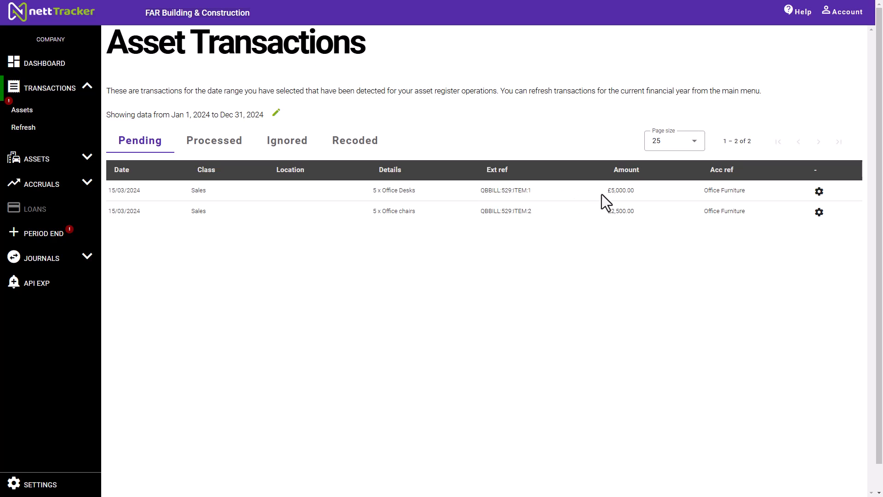
left_click(632, 193)
left_click(632, 193)
Start creating an asset from the pending 5 x Office Desks transaction
left_click(817, 192)
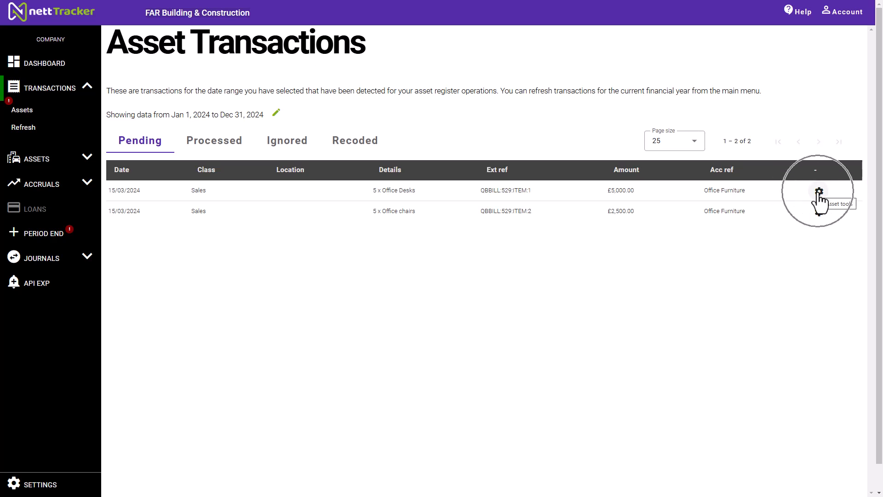
left_click(818, 192)
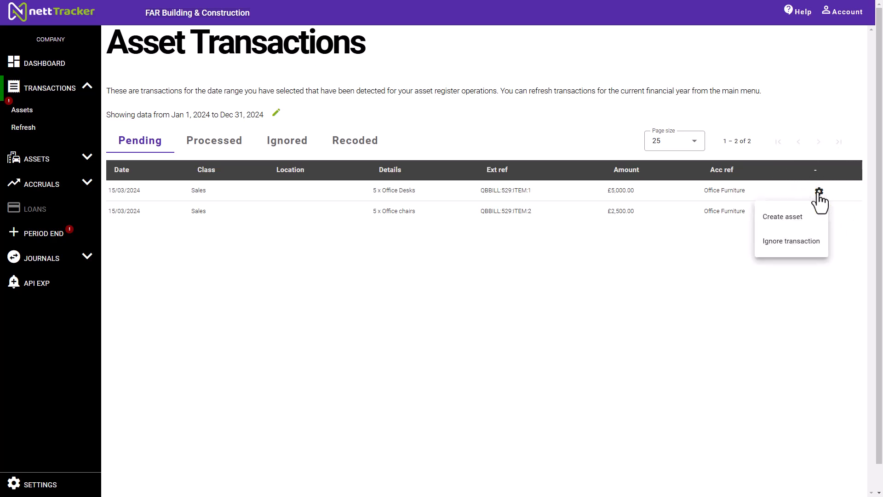
left_click(798, 225)
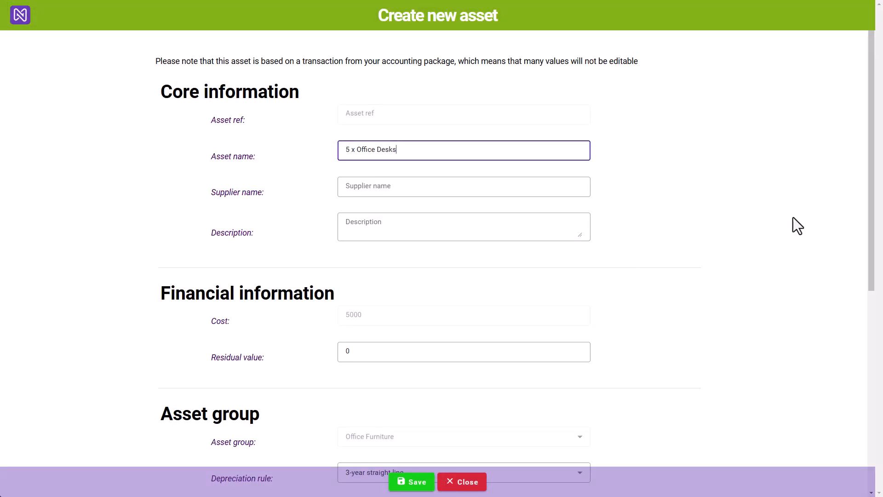
Review the new asset's core information, including asset name, supplier name and description, and its cost
left_click(404, 152)
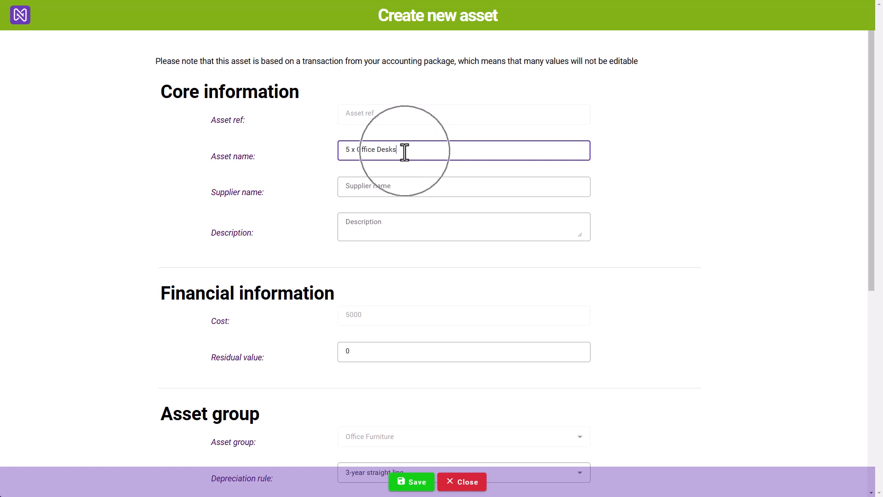
key("ctrl")
key("ctrl")
key("ctrl")
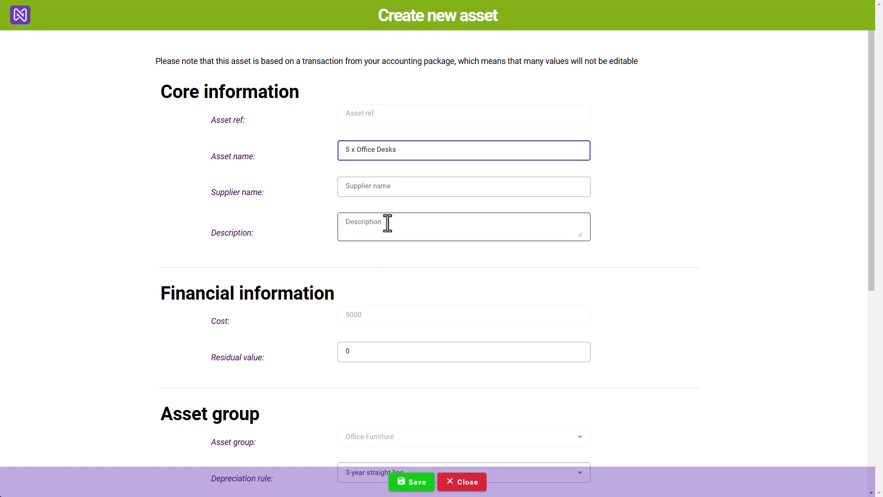
key("ctrl")
key("ctrl")
scroll(388, 223, "down", 3)
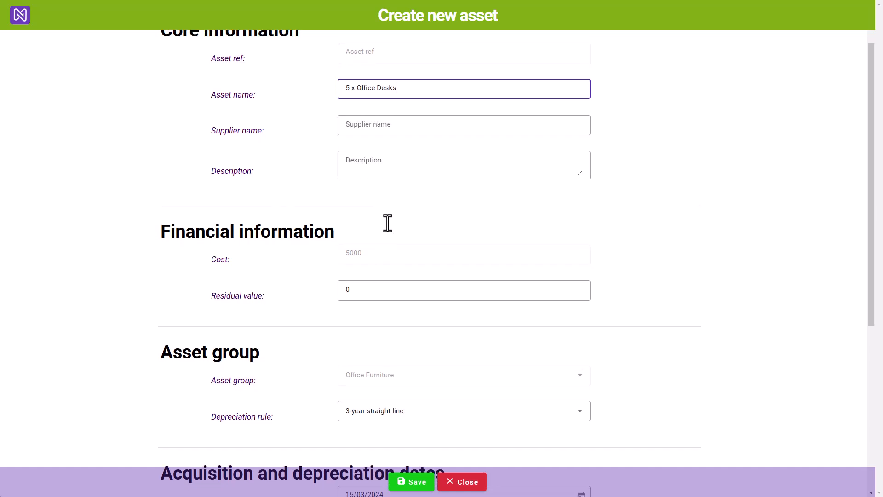
key("ctrl")
key("ctrl")
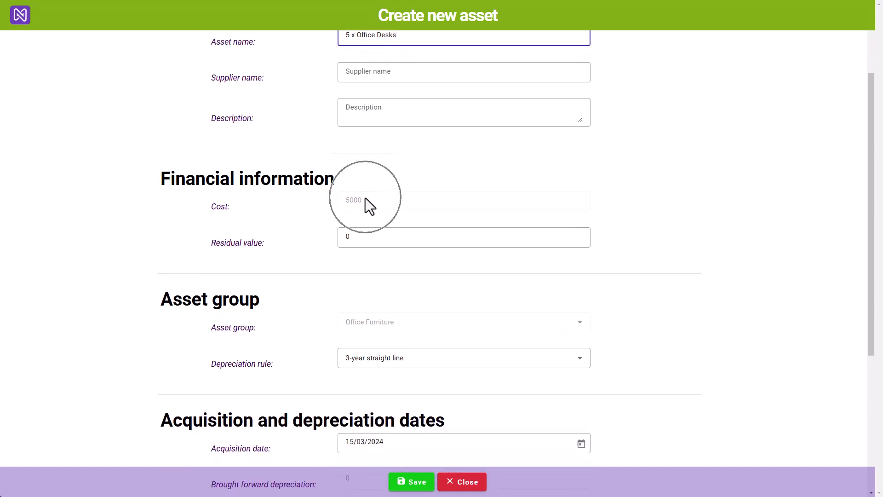
Examine the new asset's residual value, asset group, depreciation rule, acquisition and depreciation dates, and the defer depreciation option
left_click(359, 237)
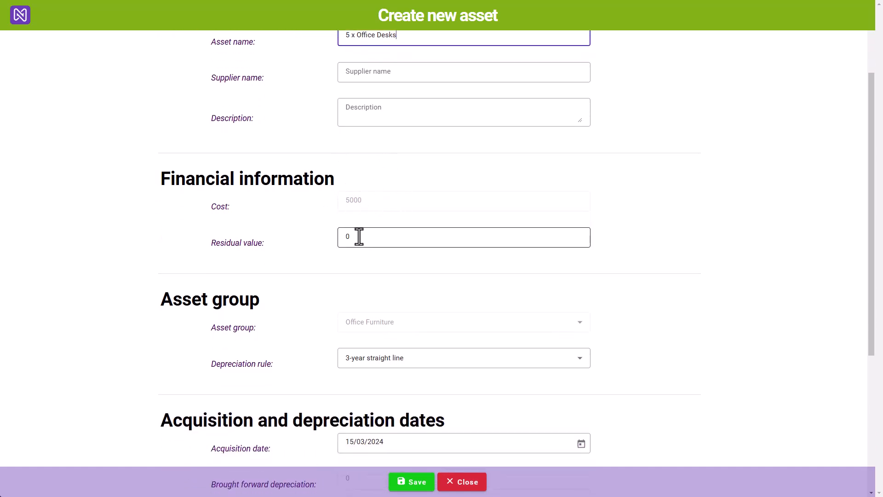
key("ctrl")
scroll(359, 237, "down", 2)
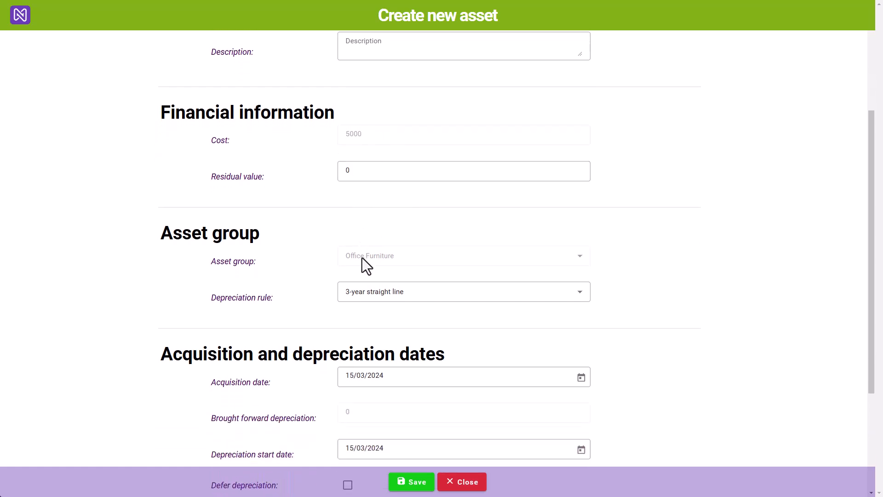
key("ctrl")
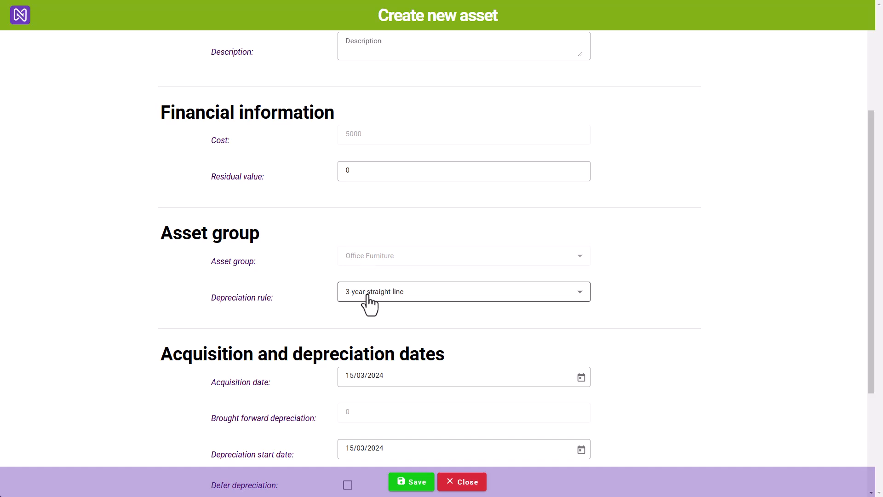
key("ctrl")
scroll(370, 303, "down", 2)
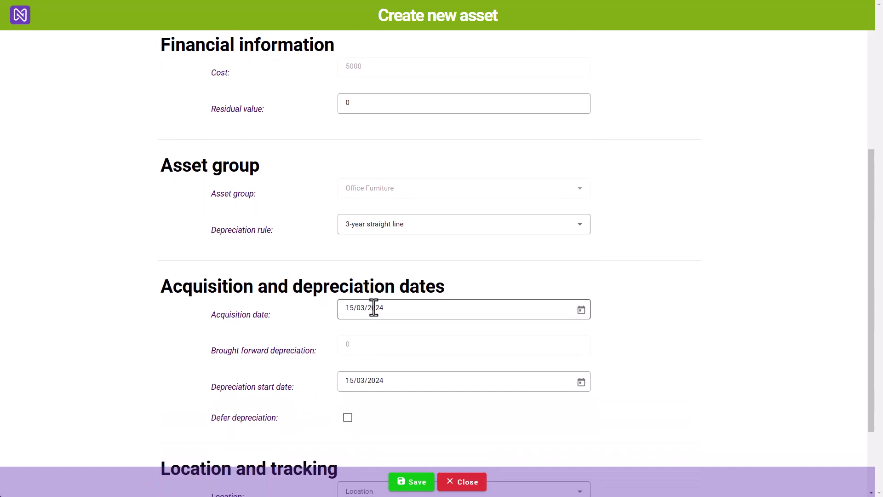
key("ctrl")
key("ctrl")
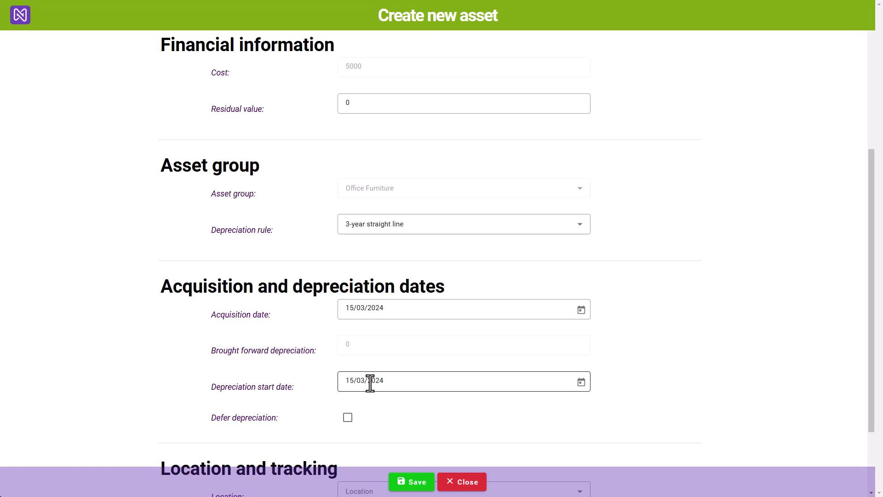
key("ctrl")
scroll(370, 383, "down", 1)
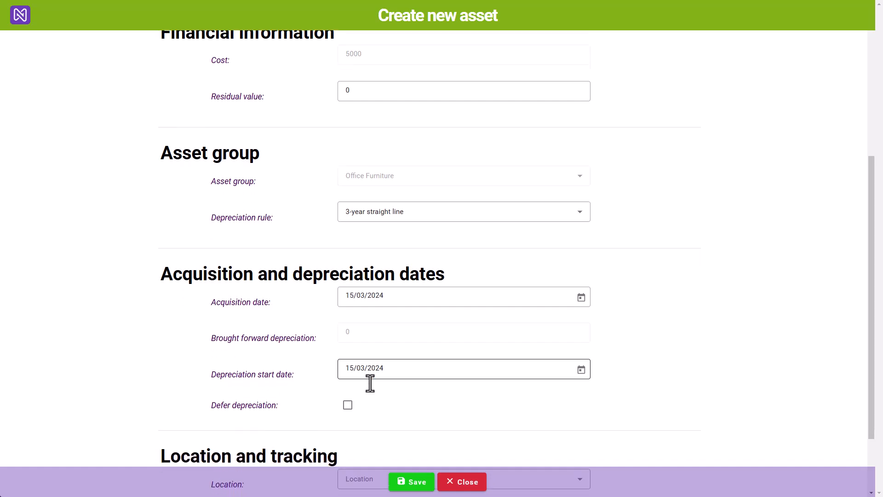
key("ctrl")
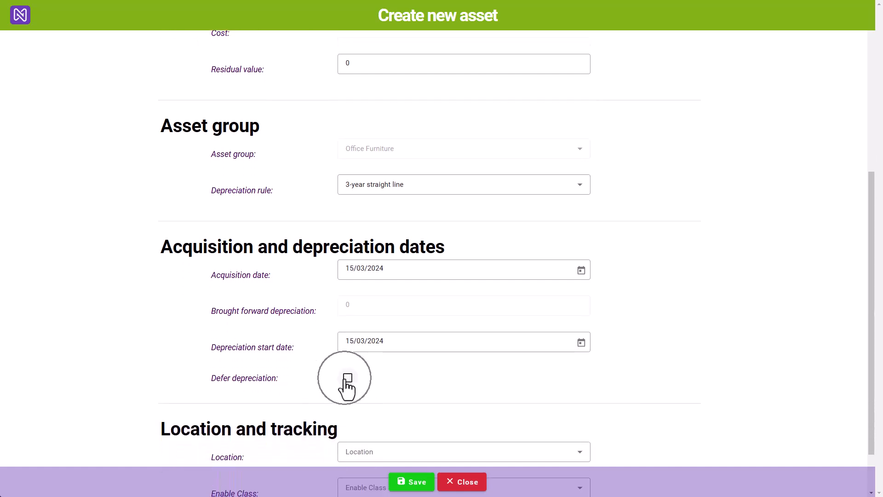
left_click(347, 380)
left_click(347, 378)
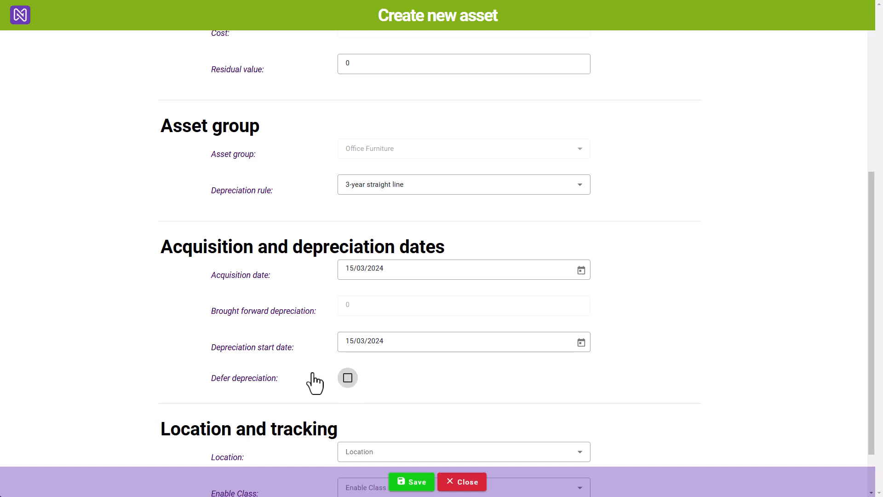
Set the new asset's location to London and its class to Sales
scroll(260, 402, "down", 2)
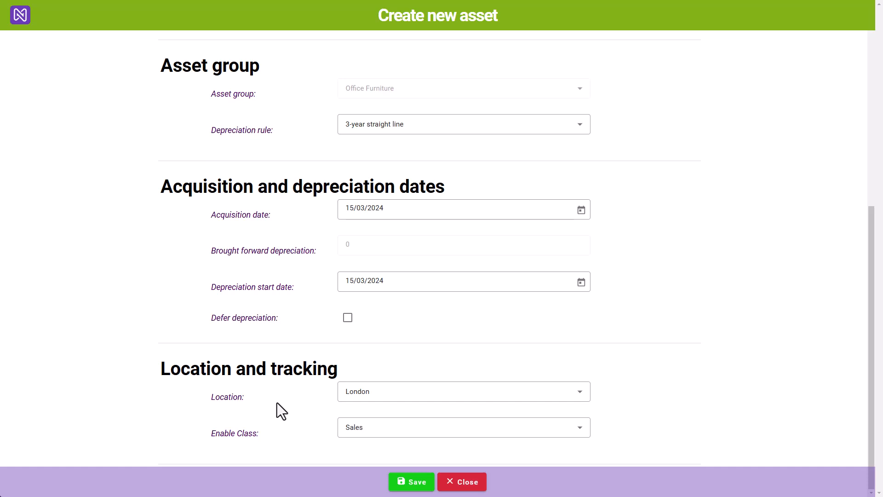
left_click(359, 396)
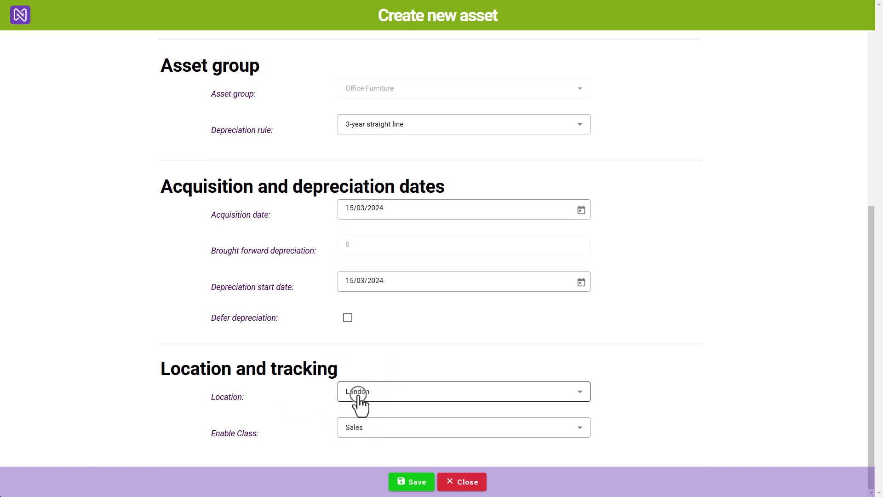
Check the class of the new 5 x Office Desks asset and save the asset
left_click(359, 426)
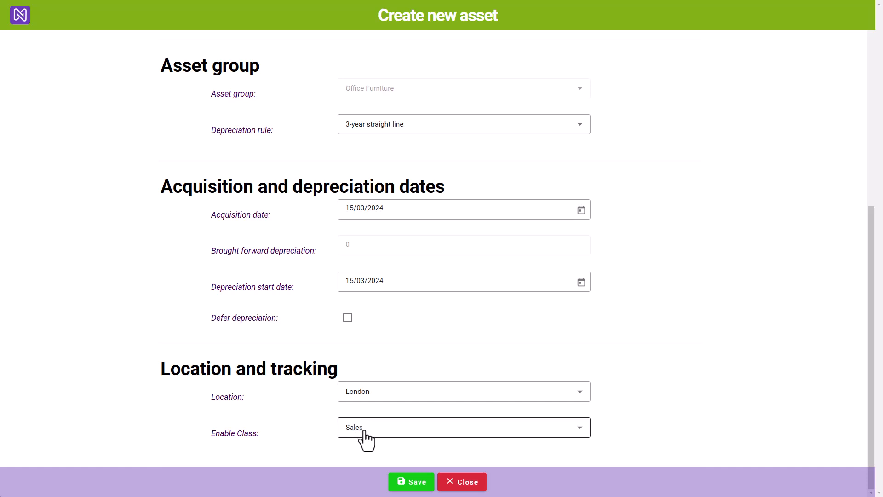
left_click(410, 484)
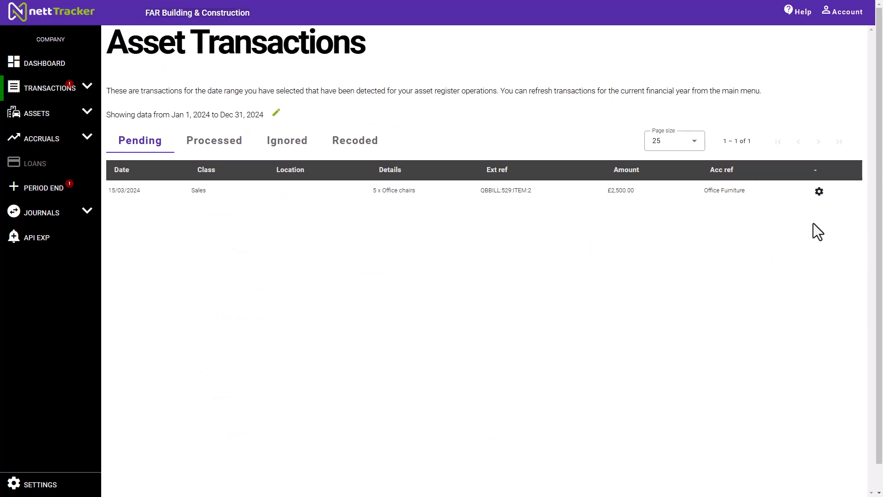
Create an asset from the pending 5 x Office chairs transaction with location London, and save it
left_click(819, 195)
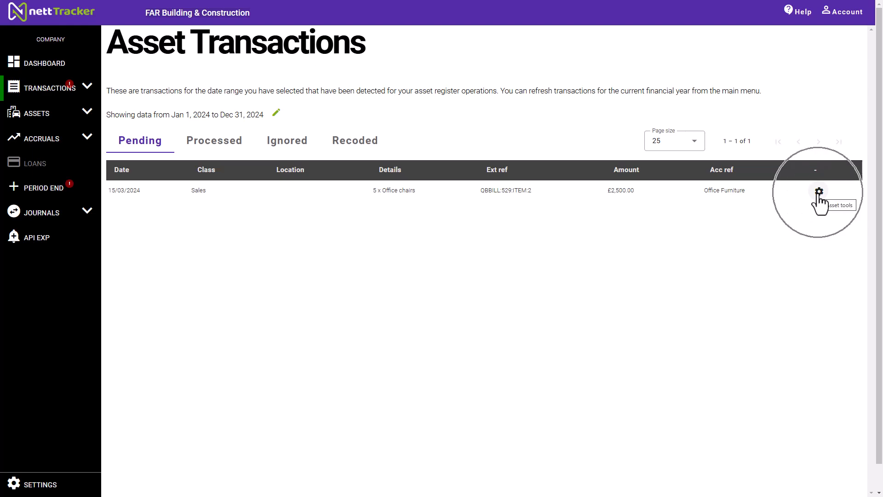
left_click(788, 220)
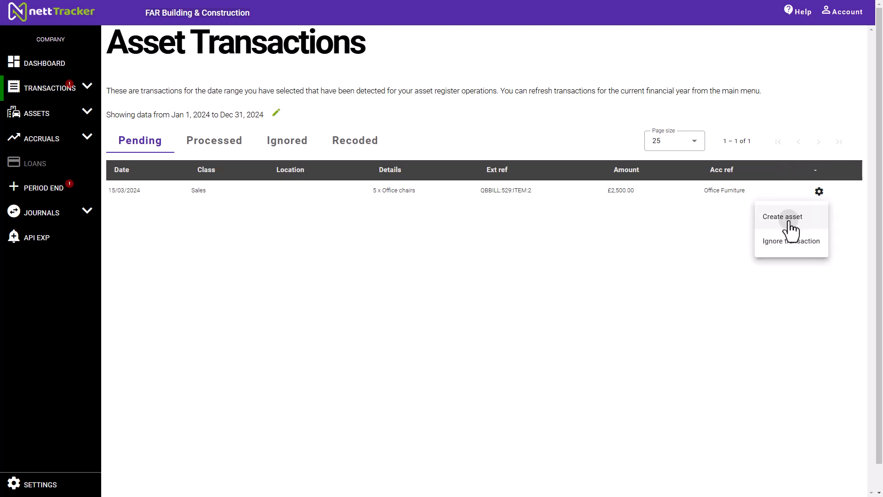
scroll(570, 343, "down", 3)
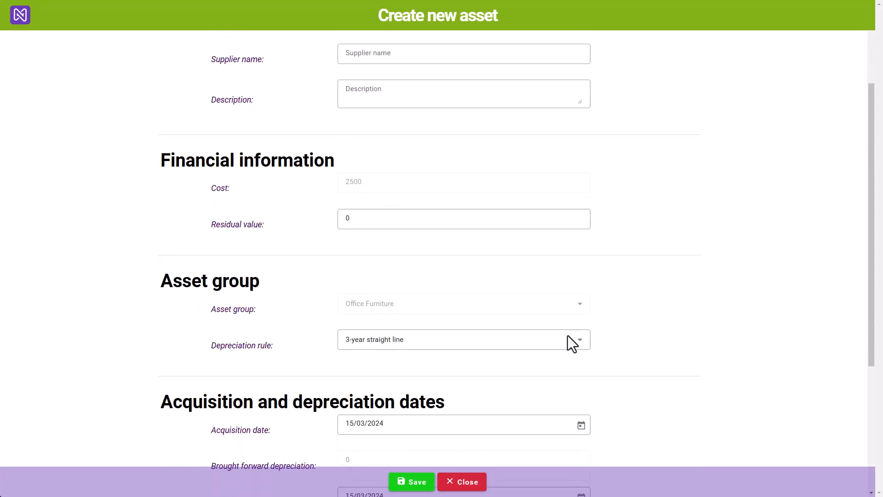
scroll(568, 336, "down", 5)
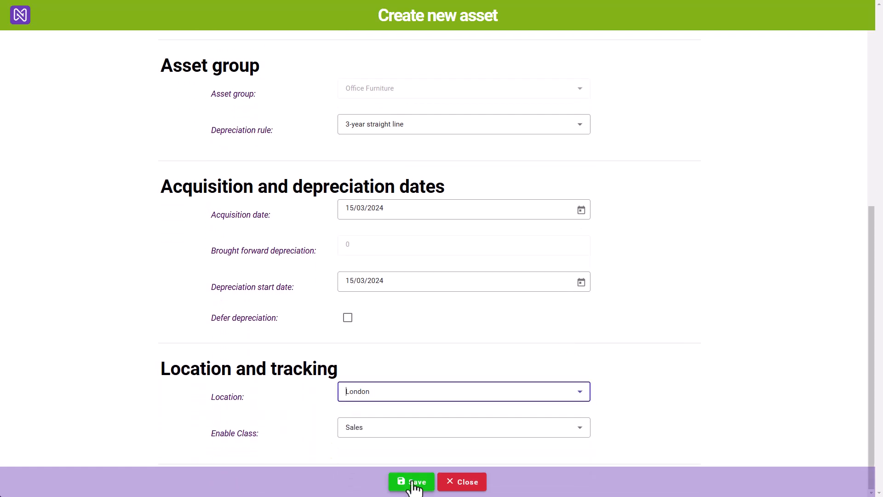
left_click(413, 481)
left_click(412, 482)
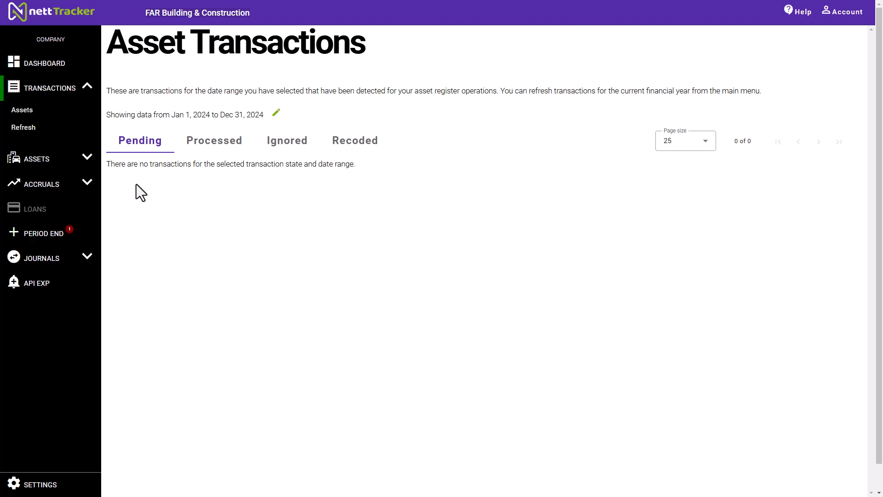
Check the processed asset transactions and compare the net book value with the software's figure on the dashboard
left_click(217, 150)
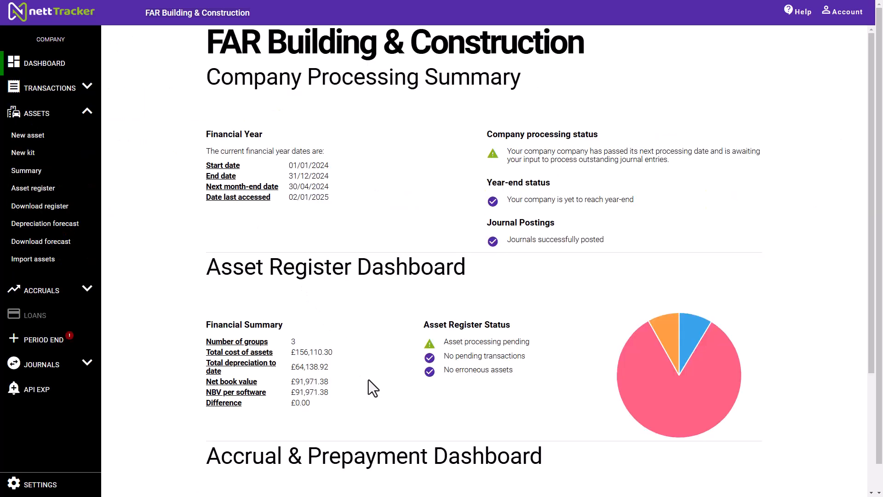
left_click(312, 382)
View the Office Furniture group in the asset register and check the depreciation of the desks and chairs
left_click(36, 196)
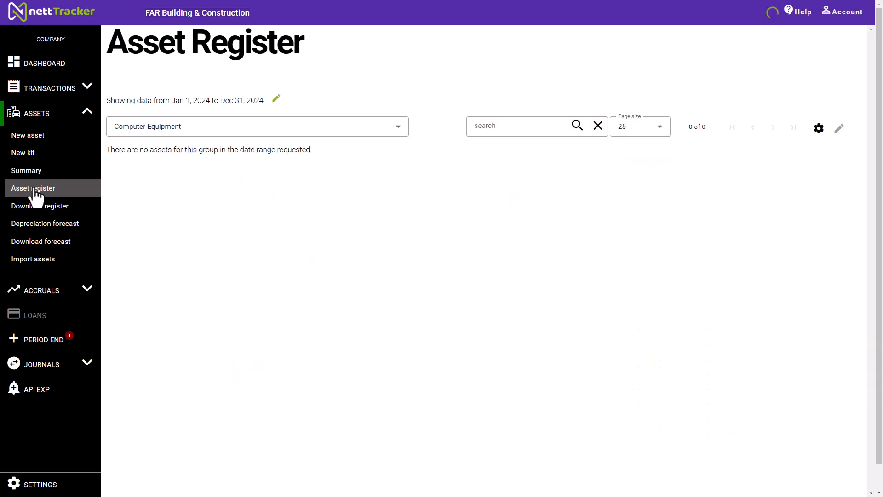
left_click(199, 134)
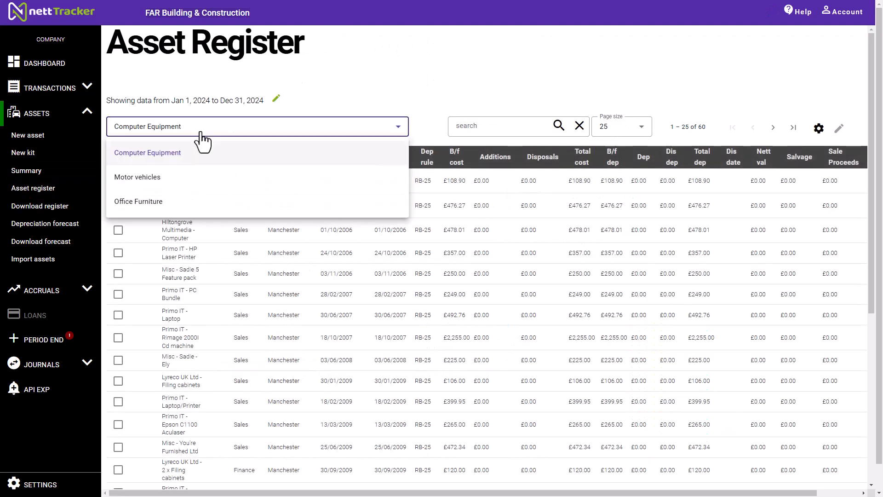
left_click(152, 204)
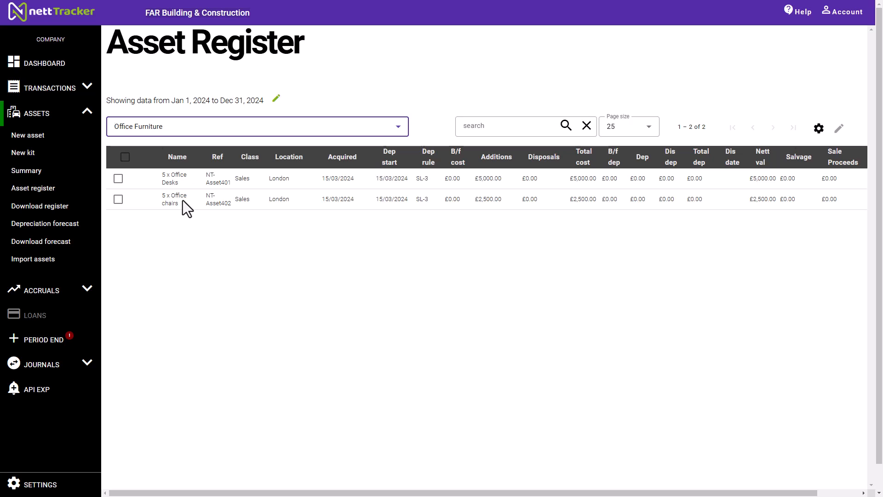
left_click(637, 186)
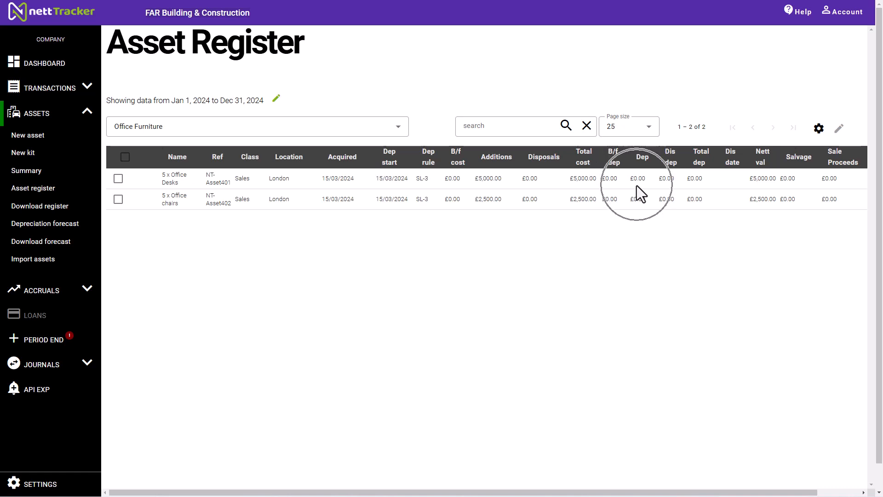
left_click(636, 186)
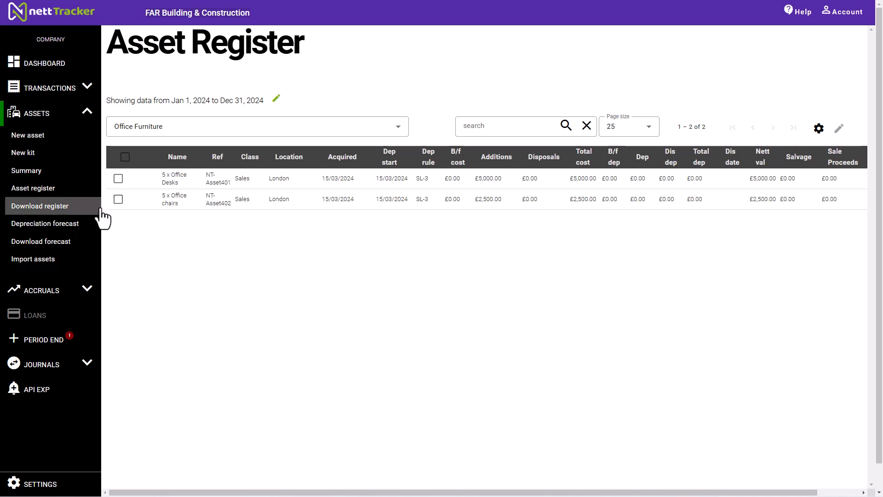
View the depreciation forecast for Office Furniture and examine the 31/03/2024 charges for the desks and chairs
left_click(60, 224)
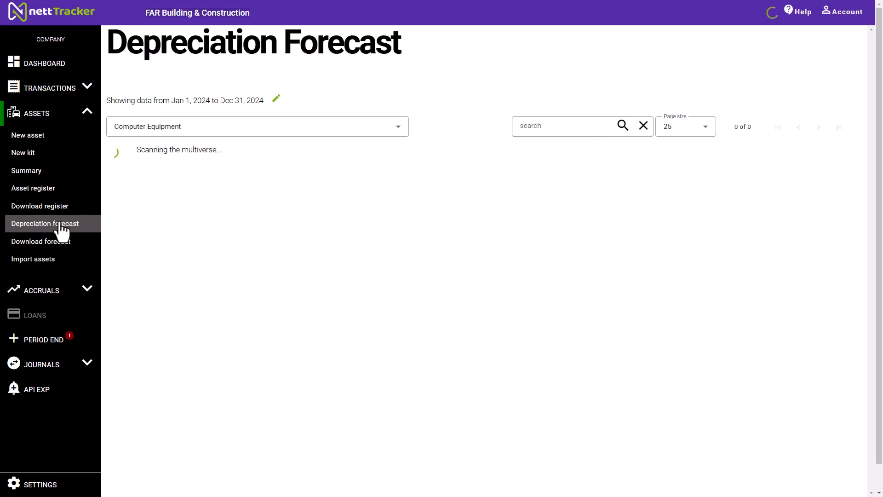
left_click(193, 131)
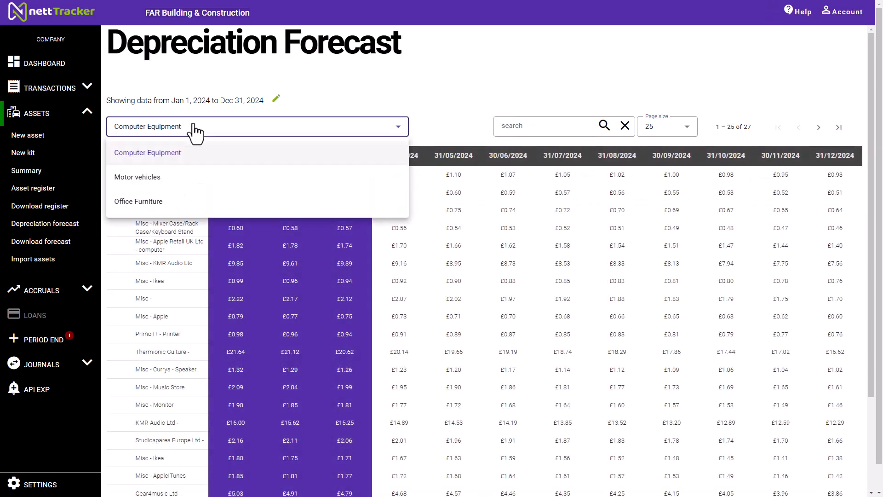
left_click(137, 205)
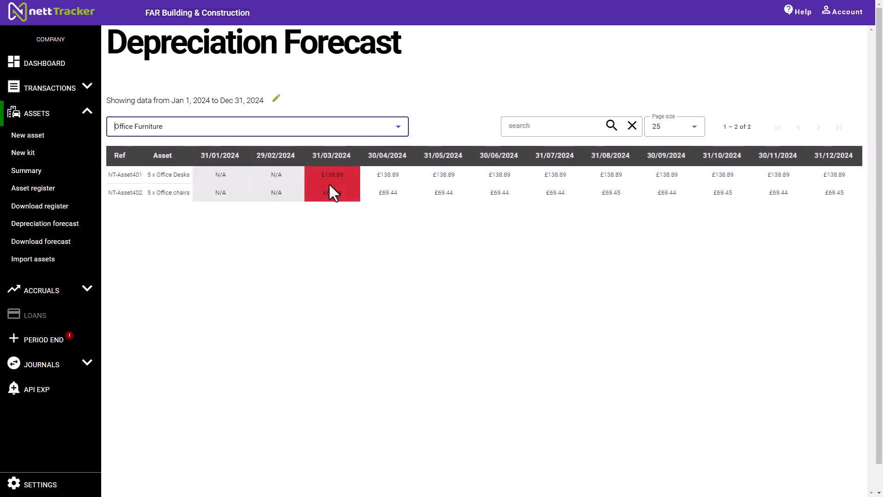
left_click(330, 185)
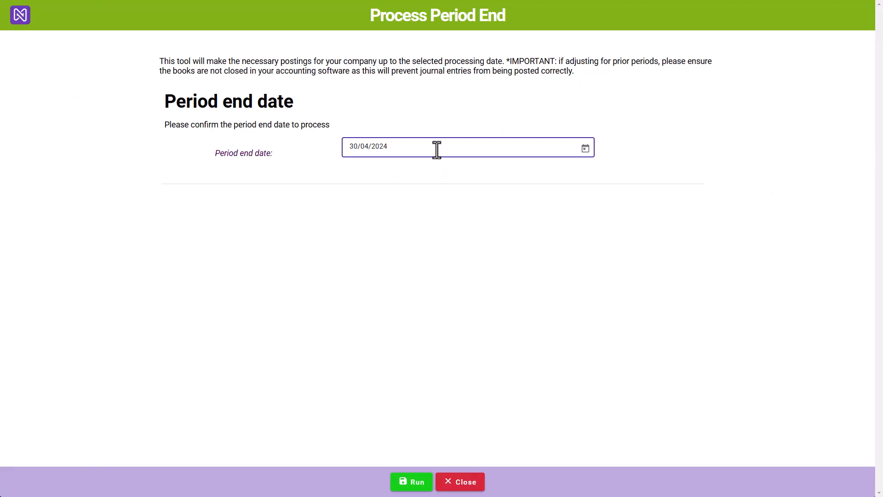
Set the period end date to 31/03/2024 and run the period end process
key("BackSpace")
key("BackSpace")
key("BackSpace")
key("BackSpace")
key("BackSpace")
key("BackSpace")
key("BackSpace")
key("BackSpace")
key("BackSpace")
key("BackSpace")
type("310324")
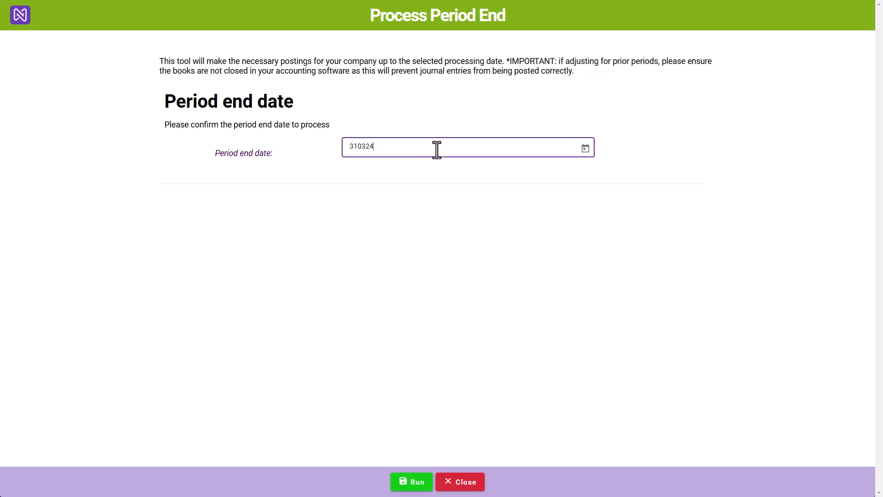
key("Tab")
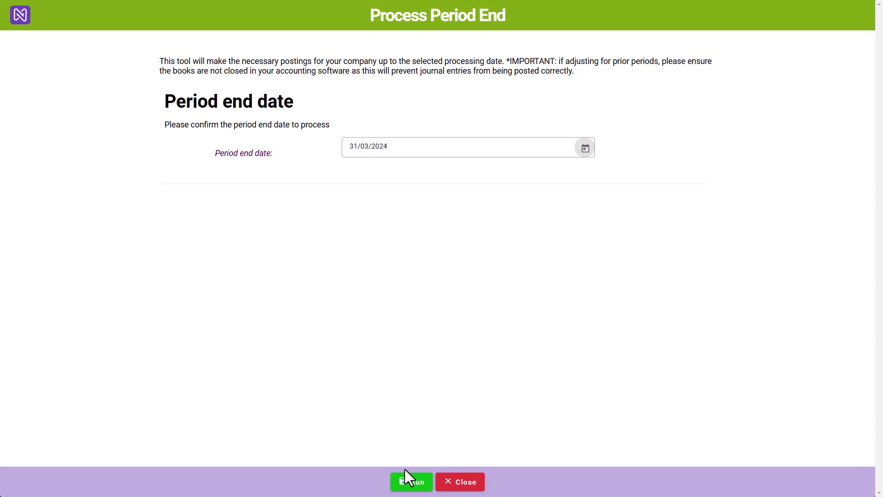
left_click(406, 483)
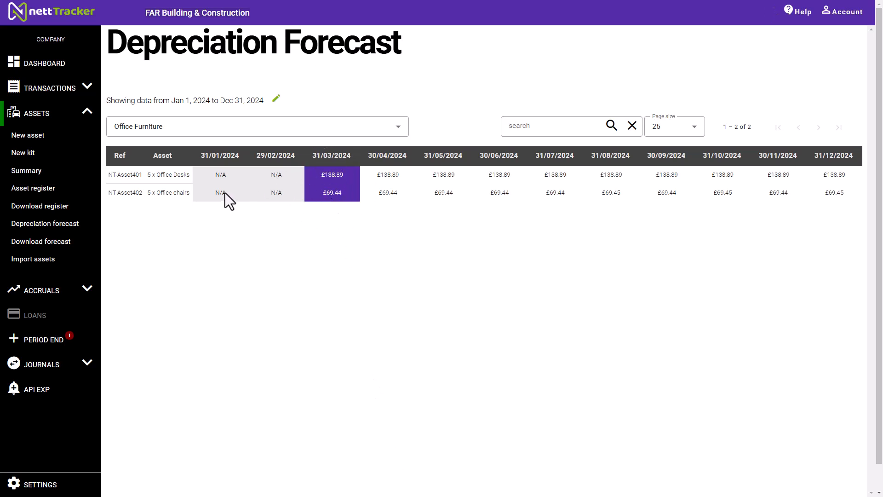
Reopen the asset register for Office Furniture and check the depreciation posted for the desks and chairs
left_click(53, 189)
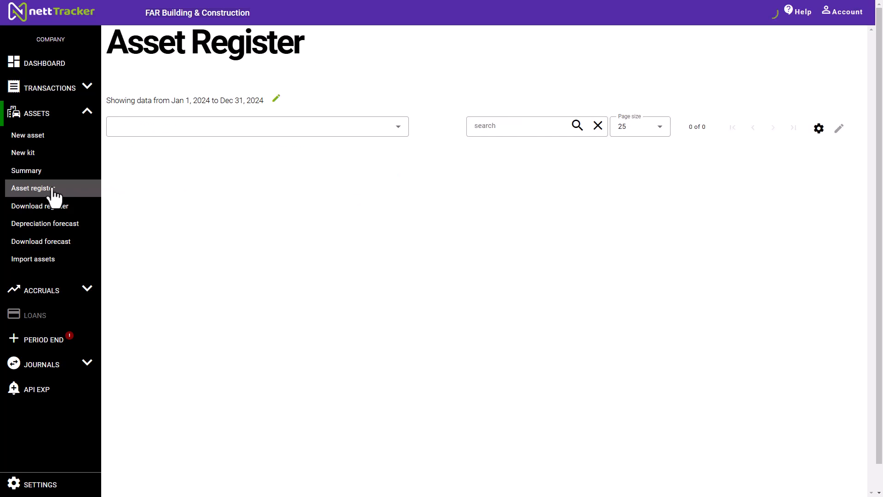
left_click(184, 133)
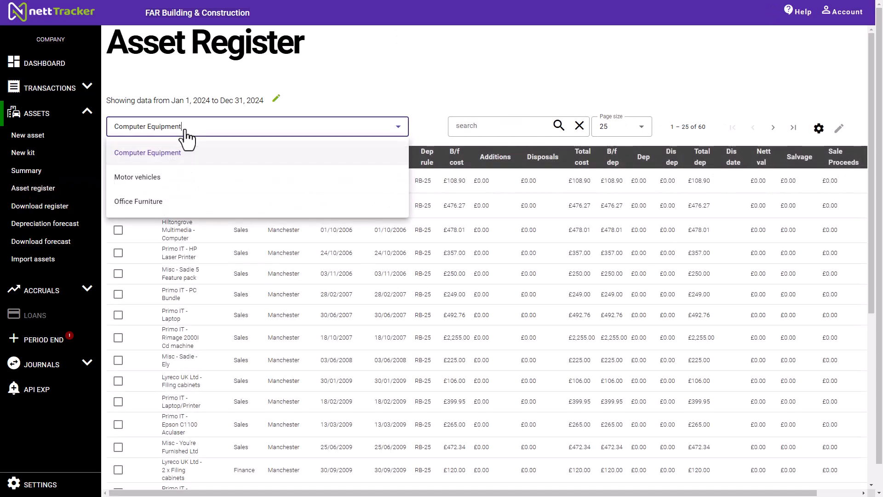
left_click(150, 202)
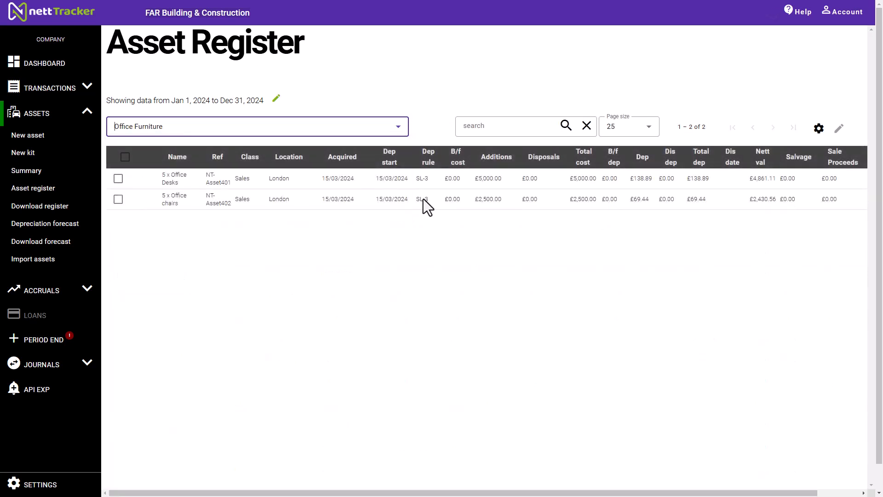
left_click(641, 186)
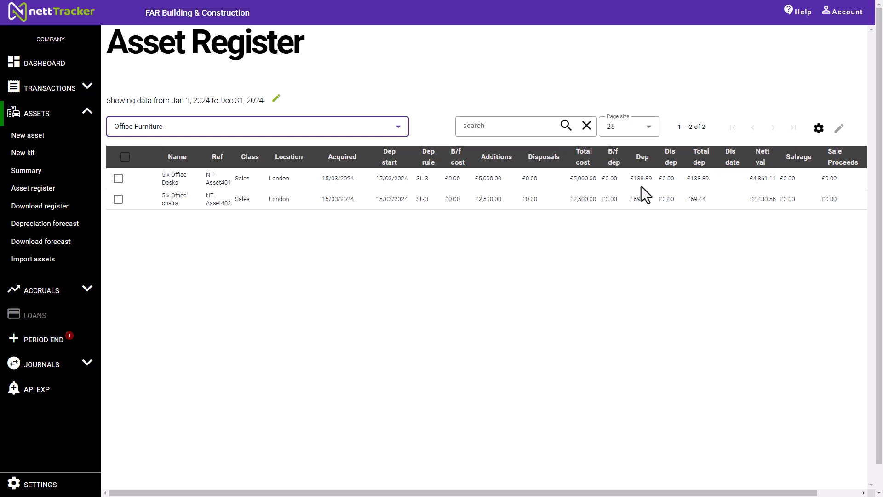